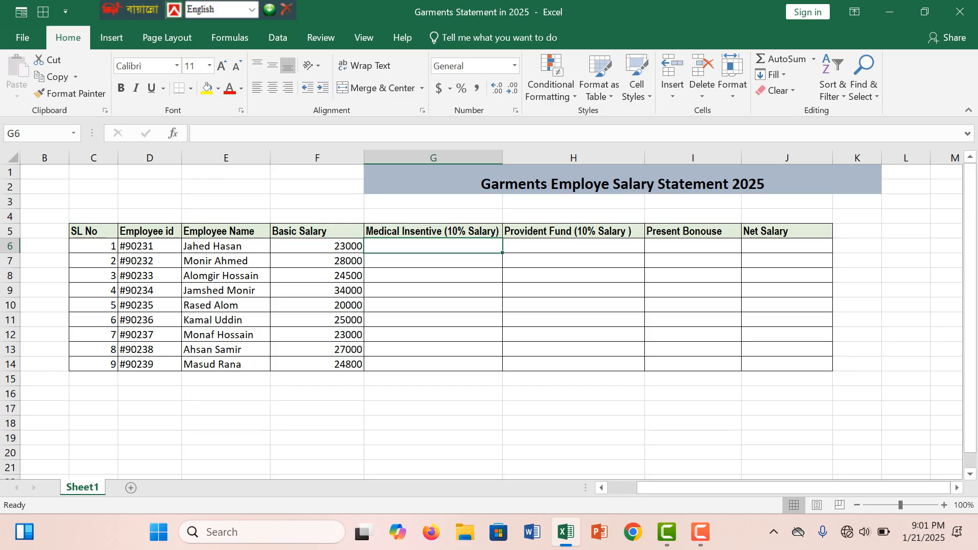
Step: Calculate the Medical Insentive in G6 with =F6*10% and fill the formula down through G14
{"action": "type", "text": "="}
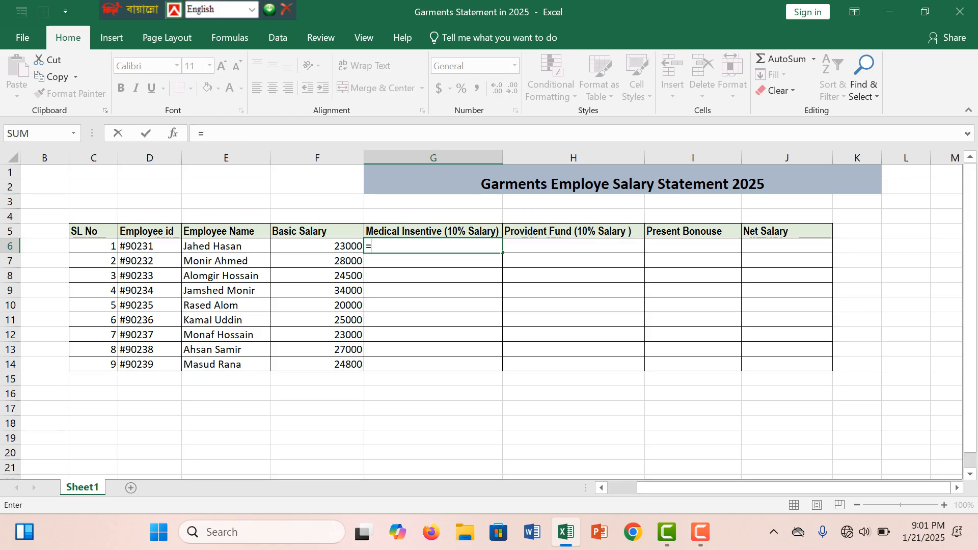
{"action": "left_click", "coordinate": [317, 246]}
{"action": "key", "text": "F2"}
{"action": "type", "text": "*1"}
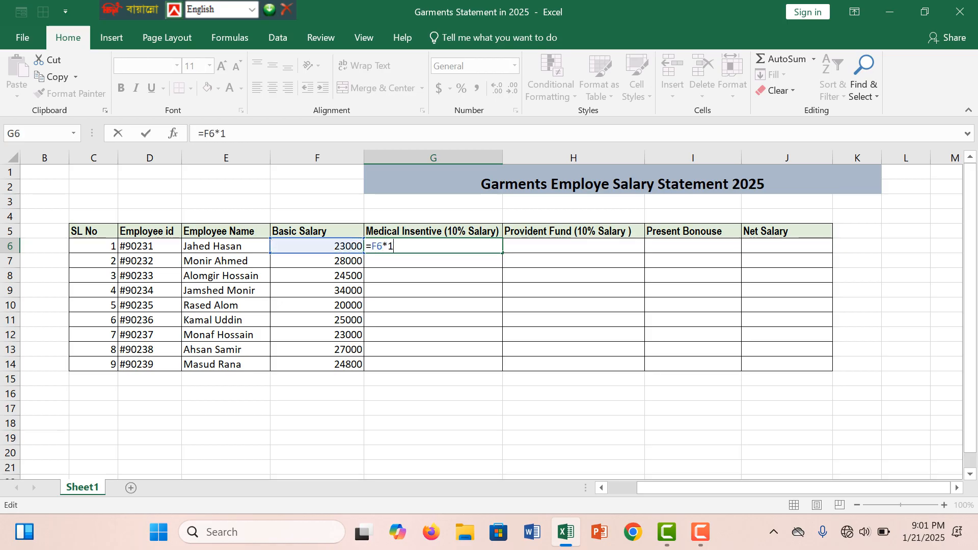
{"action": "type", "text": "0%"}
{"action": "key", "text": "Return"}
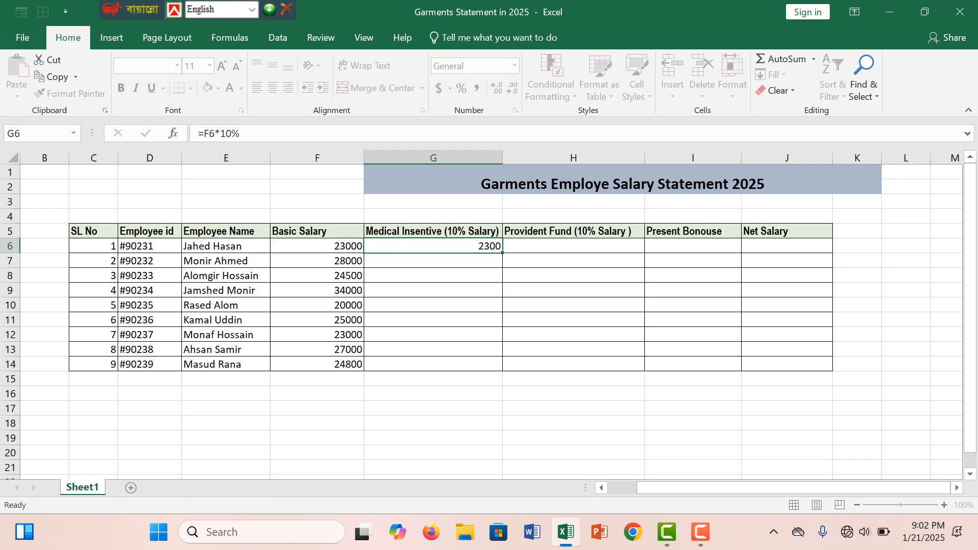
{"action": "left_click", "coordinate": [433, 245]}
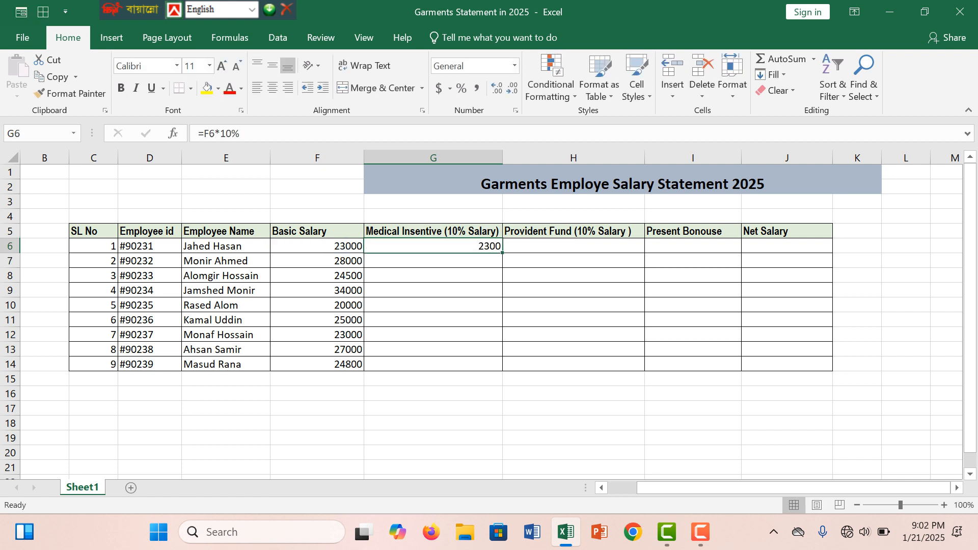
{"action": "double_click", "coordinate": [502, 252]}
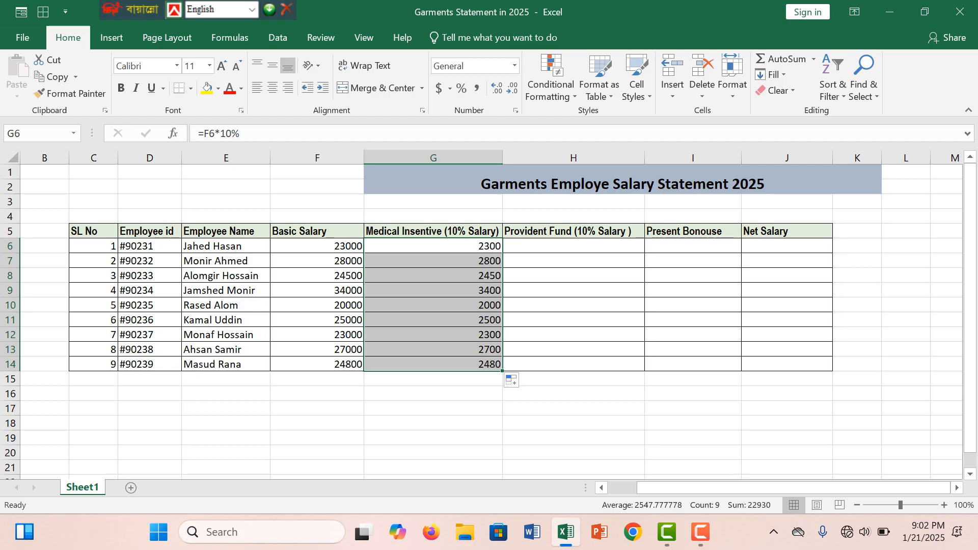
Step: Calculate the Provident Fund in H6 with =F6*10% and fill the formula down through H14
{"action": "left_click", "coordinate": [573, 246]}
{"action": "type", "text": "="}
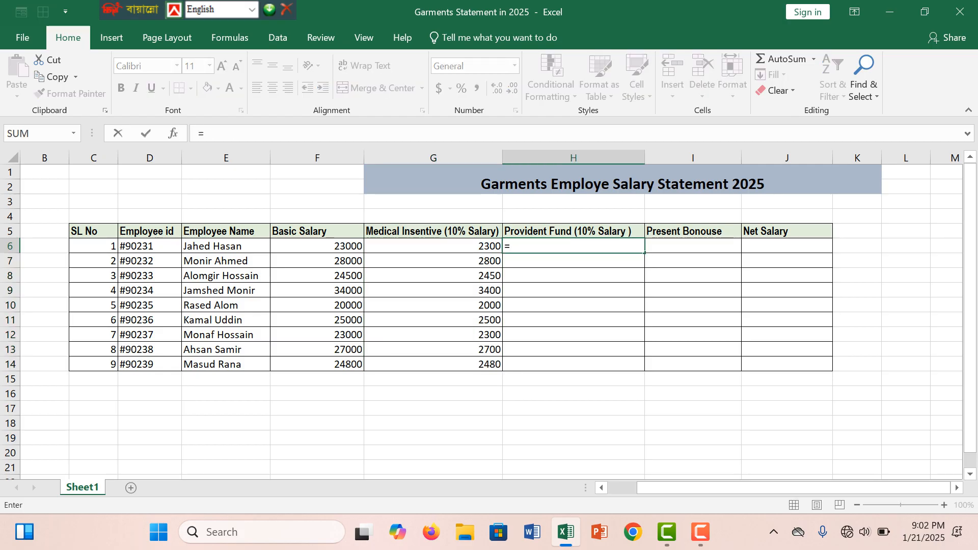
{"action": "left_click", "coordinate": [317, 245]}
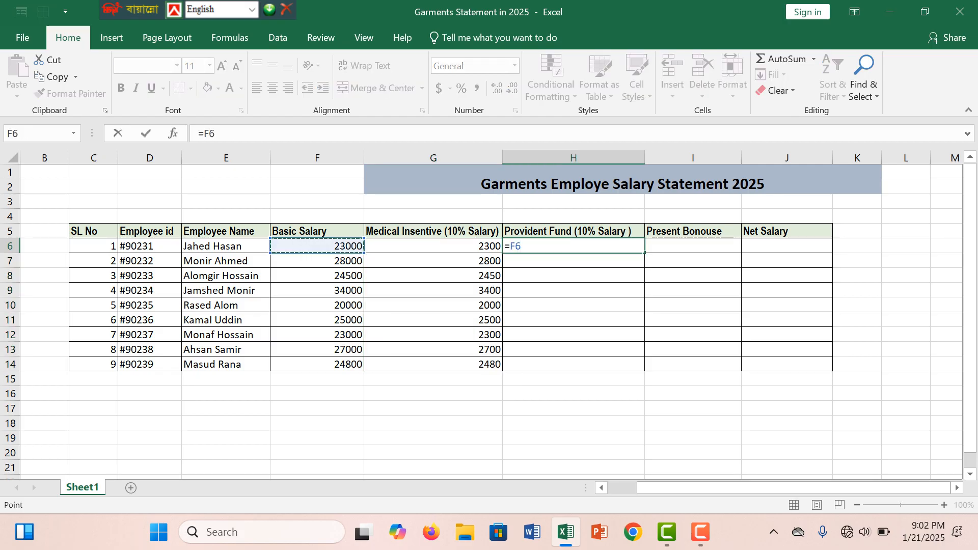
{"action": "key", "text": "F2"}
{"action": "type", "text": "*"}
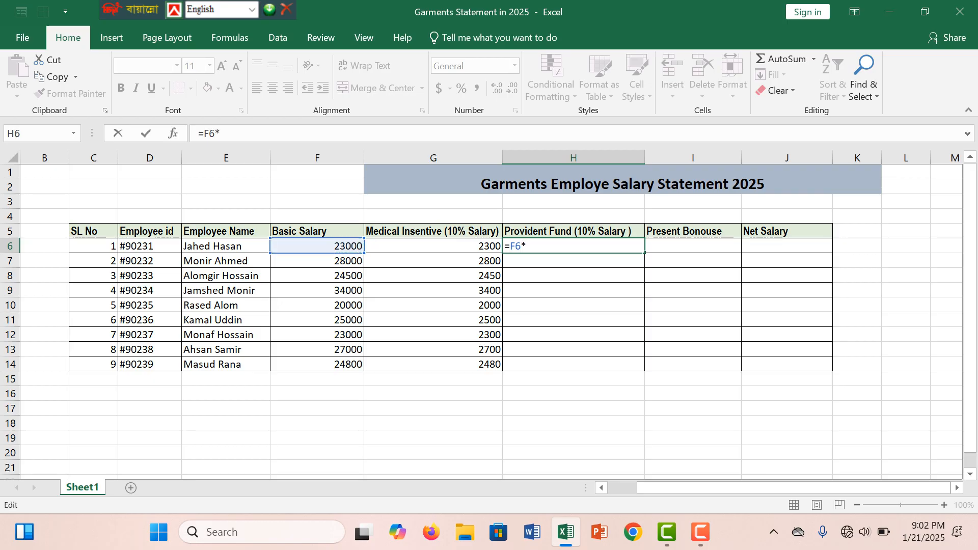
{"action": "type", "text": "10%"}
{"action": "key", "text": "Return"}
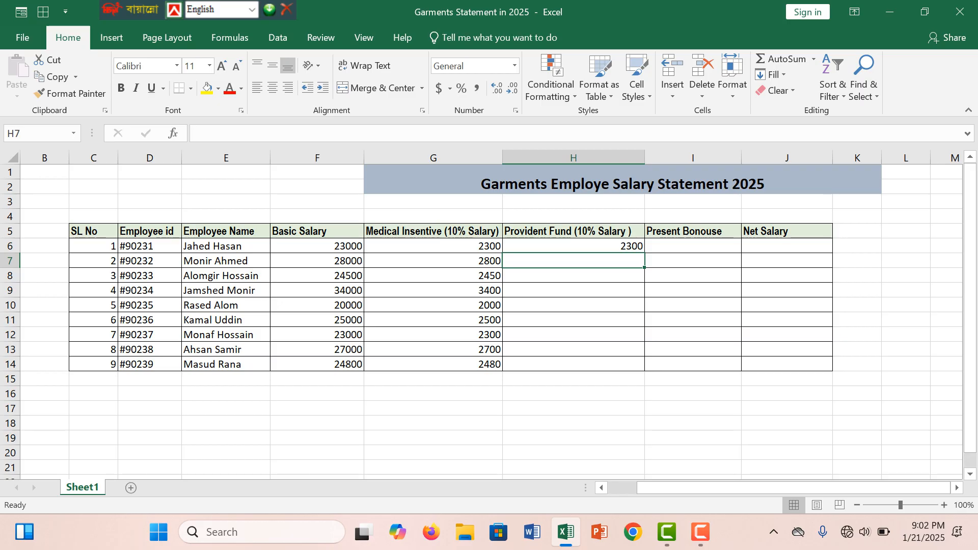
{"action": "left_click", "coordinate": [573, 246]}
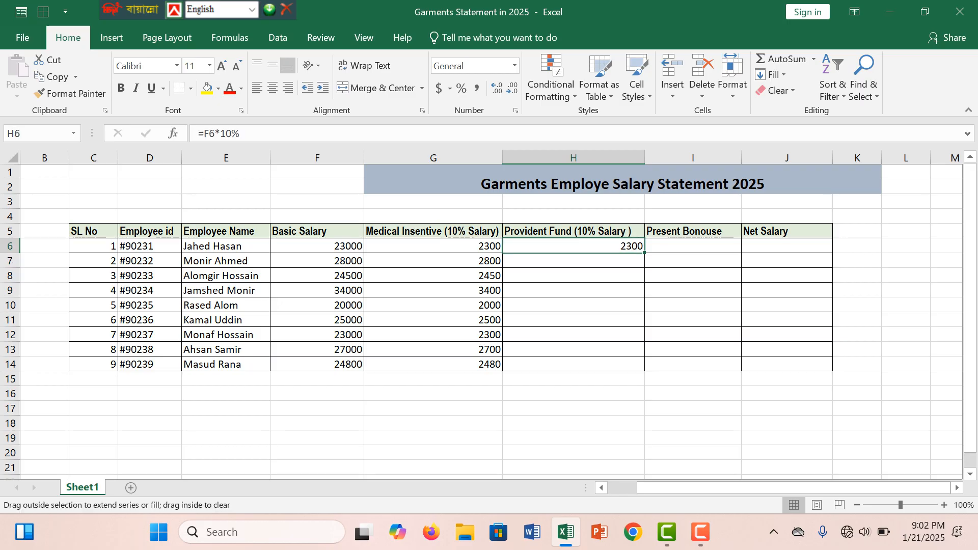
{"action": "double_click", "coordinate": [644, 253]}
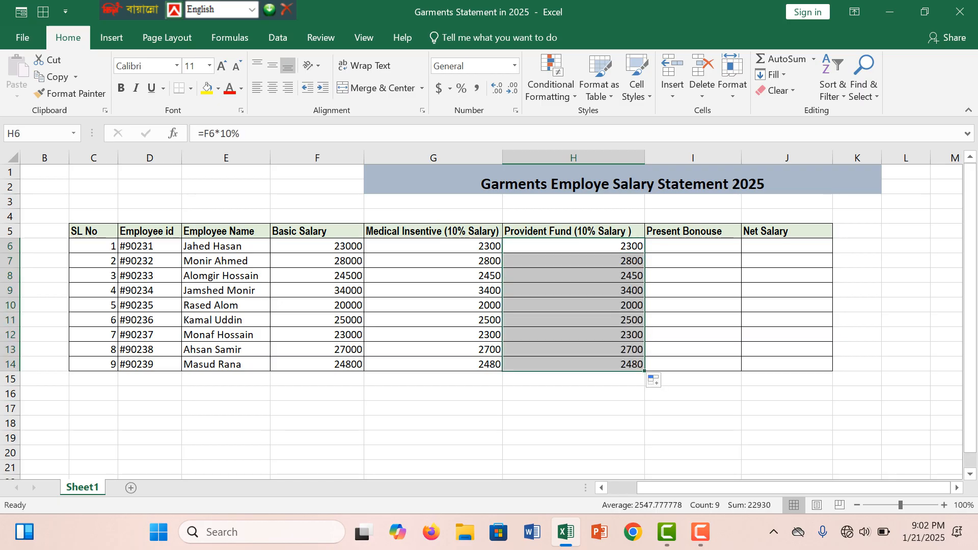
Step: Begin an IF formula in the Present Bonouse cell I6 with the condition F6>=23000
{"action": "left_click", "coordinate": [693, 245]}
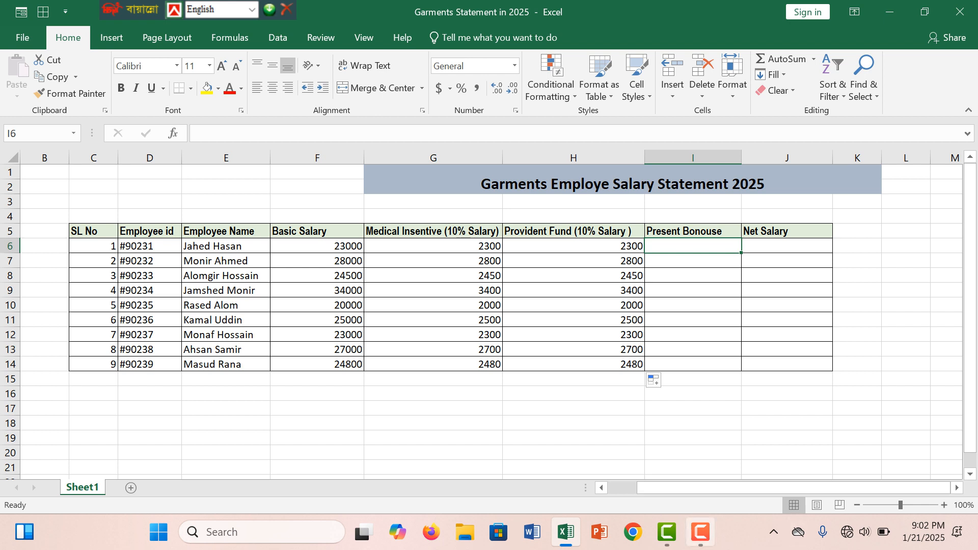
{"action": "left_click", "coordinate": [700, 532]}
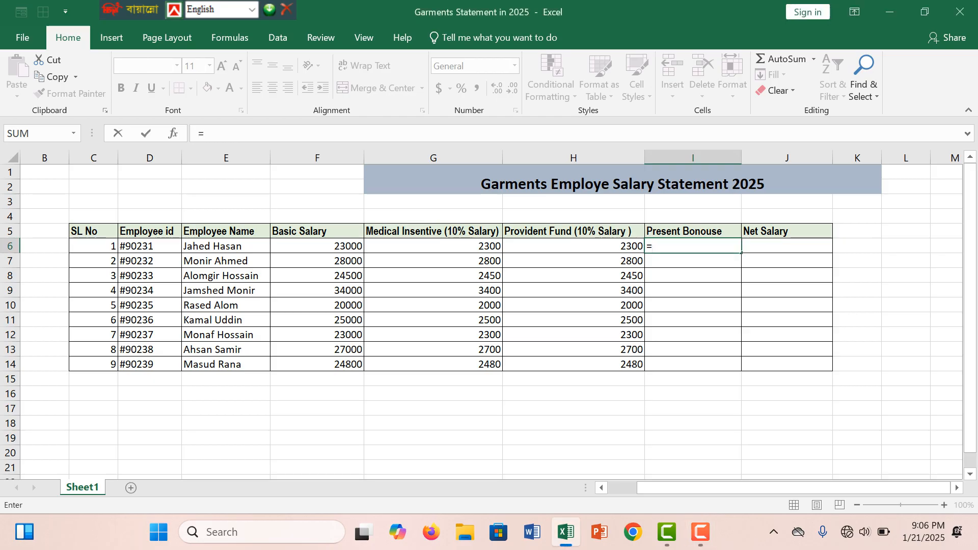
{"action": "type", "text": "i"}
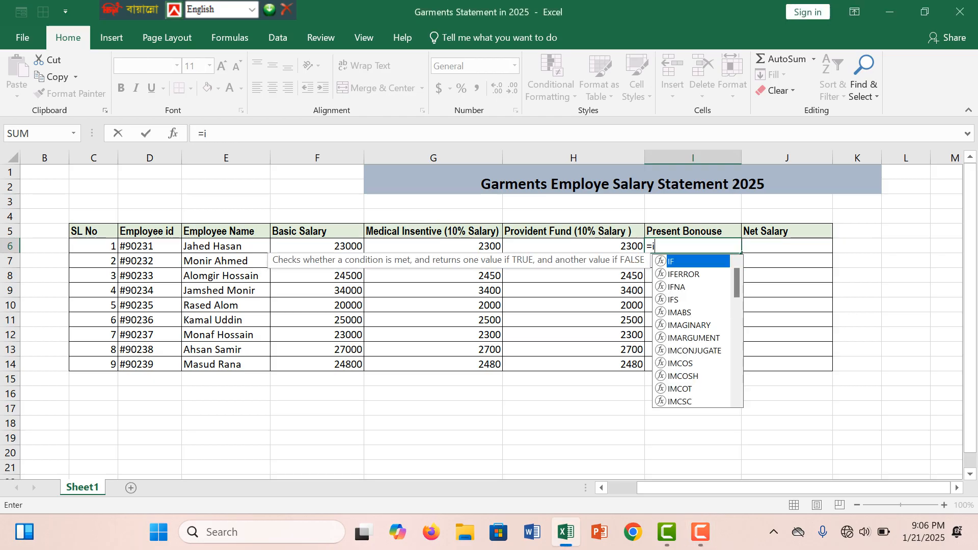
{"action": "type", "text": "f"}
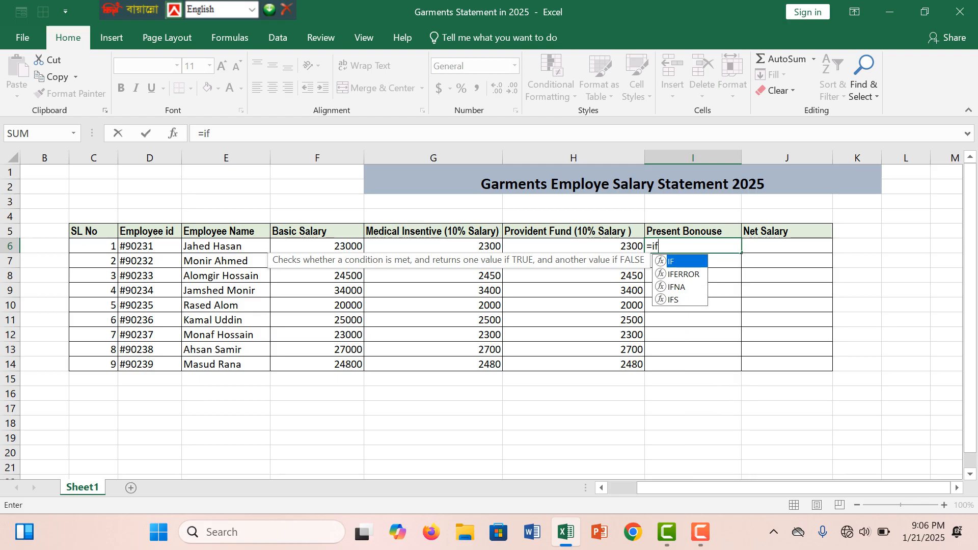
{"action": "type", "text": "("}
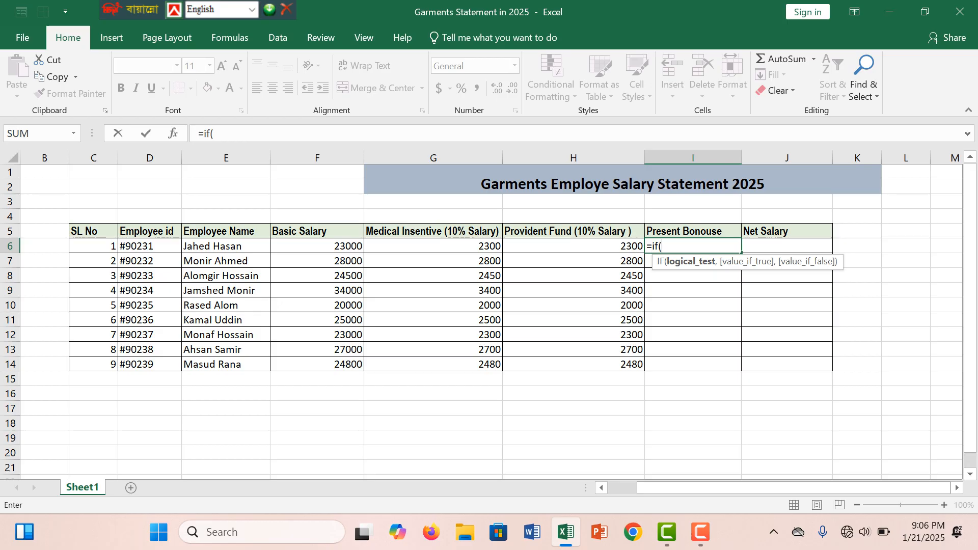
{"action": "left_click", "coordinate": [317, 246]}
{"action": "type", "text": ","}
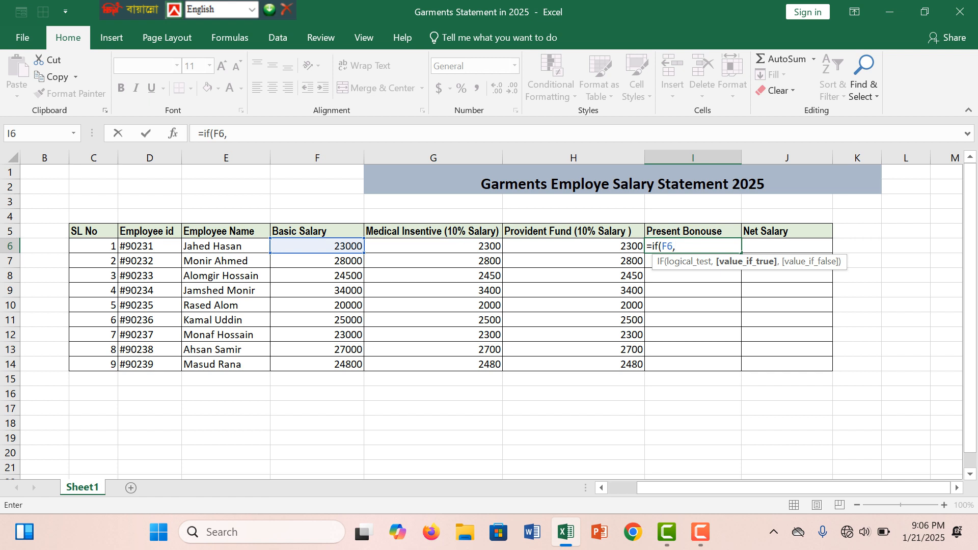
{"action": "key", "text": "BackSpace"}
{"action": "type", "text": ">="}
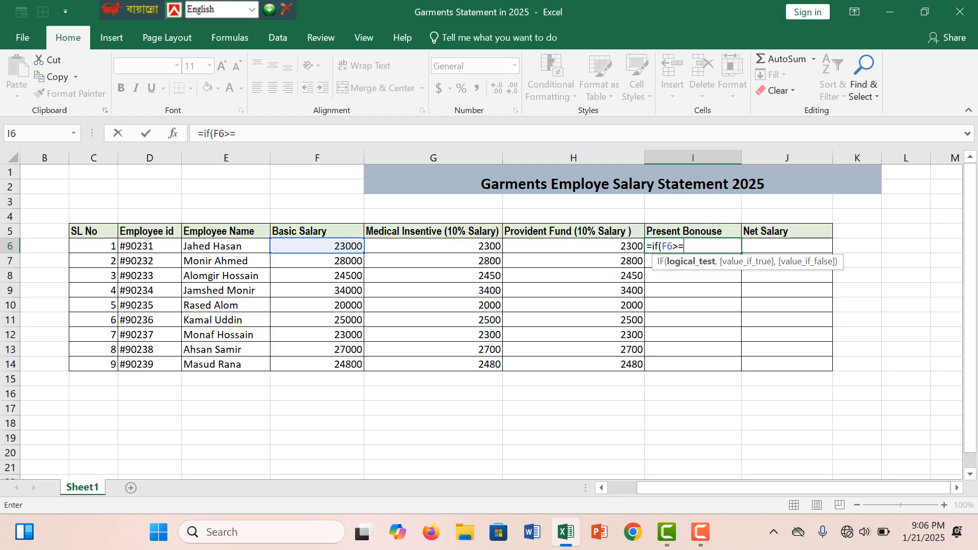
{"action": "type", "text": "23000,10"}
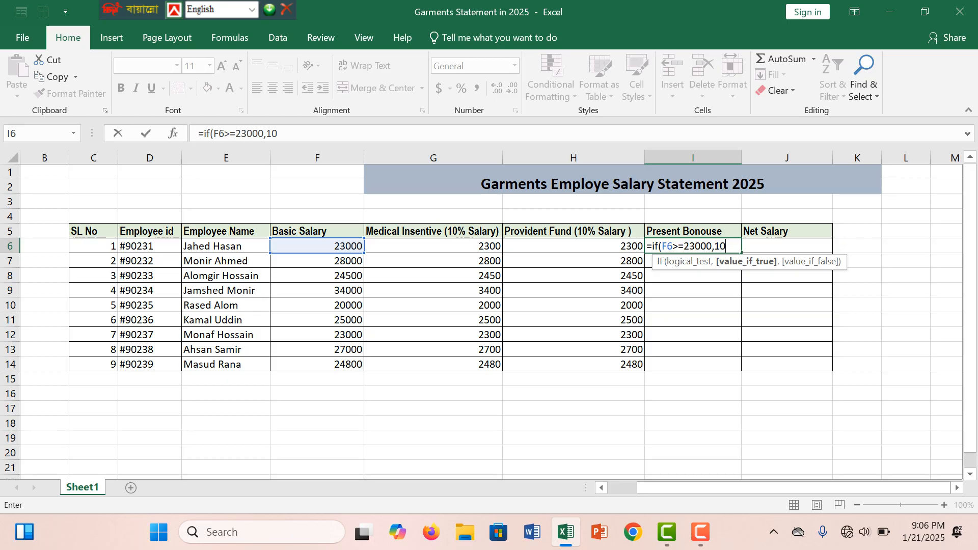
Step: Set F6*10% as the value-if-true of the IF formula in I6
{"action": "key", "text": "BackSpace"}
{"action": "key", "text": "BackSpace"}
{"action": "left_click", "coordinate": [316, 246]}
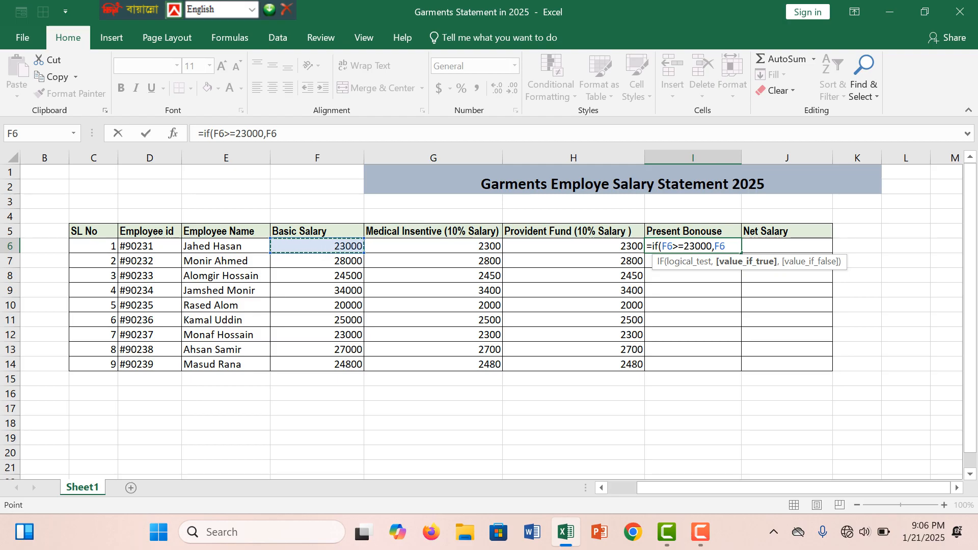
{"action": "type", "text": "*10"}
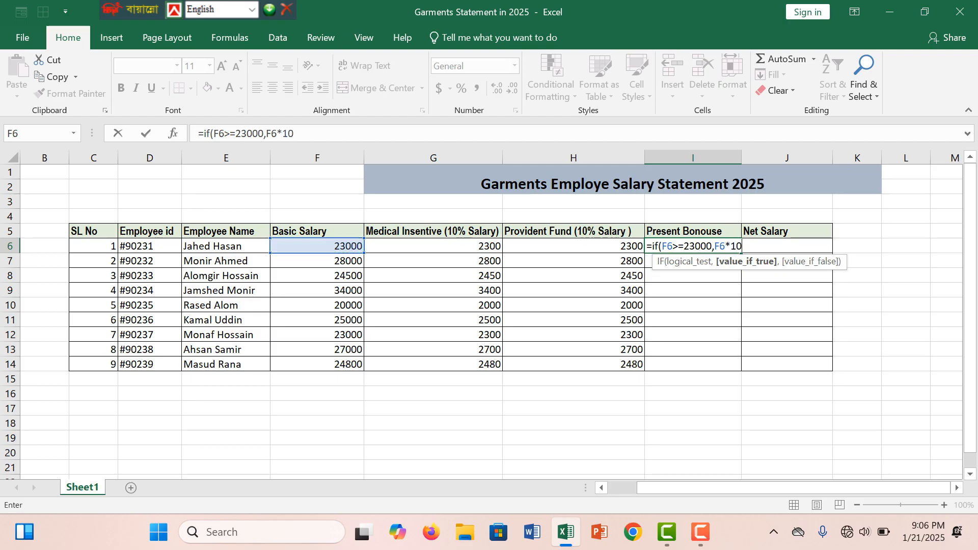
{"action": "type", "text": "%,"}
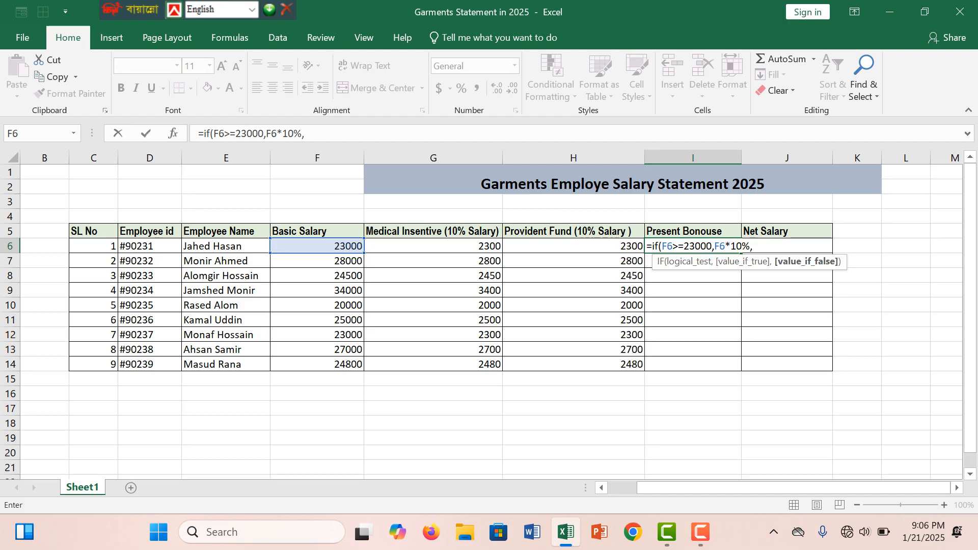
Step: Finish the I6 formula with the nested IF(F6<34000,F6*15%) and fill it down through I14
{"action": "type", "text": "if("}
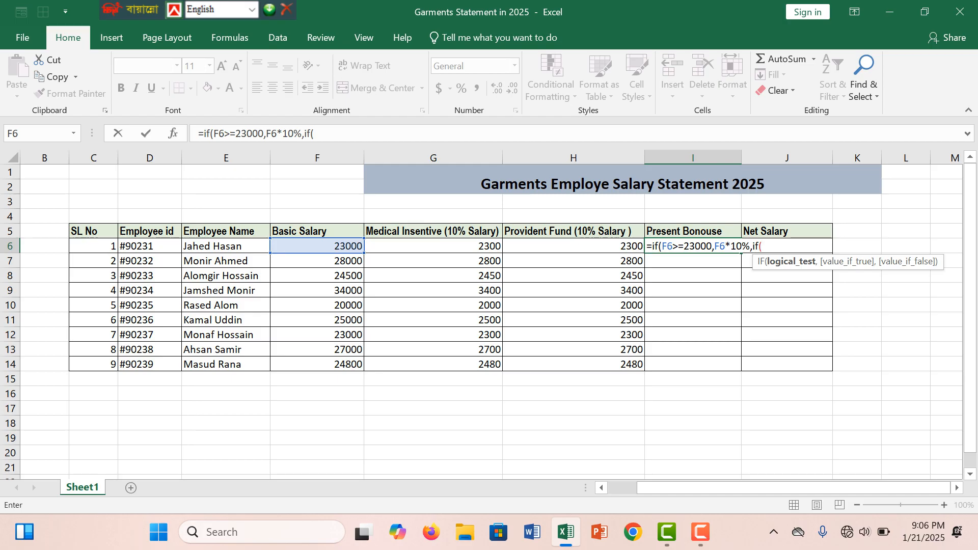
{"action": "left_click", "coordinate": [317, 246]}
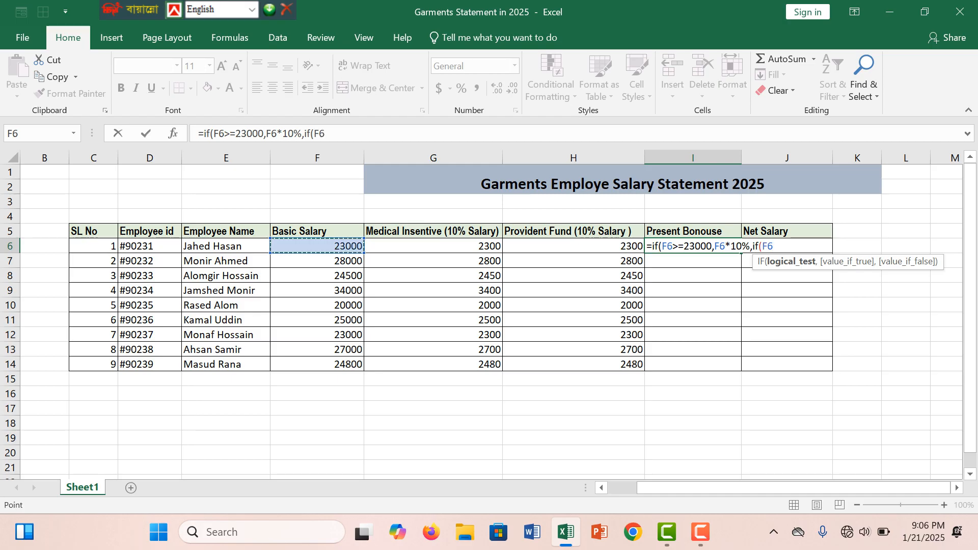
{"action": "type", "text": "<"}
{"action": "type", "text": "34000"}
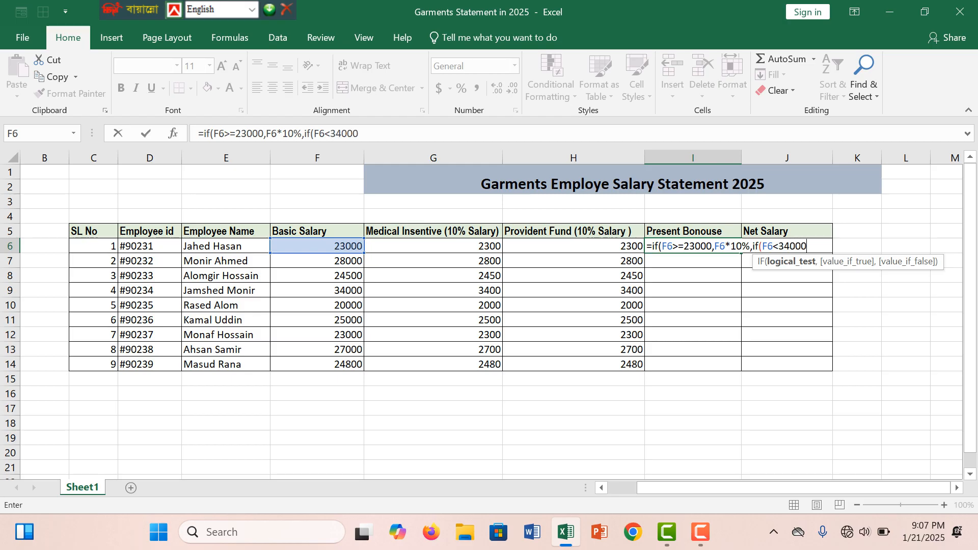
{"action": "type", "text": ","}
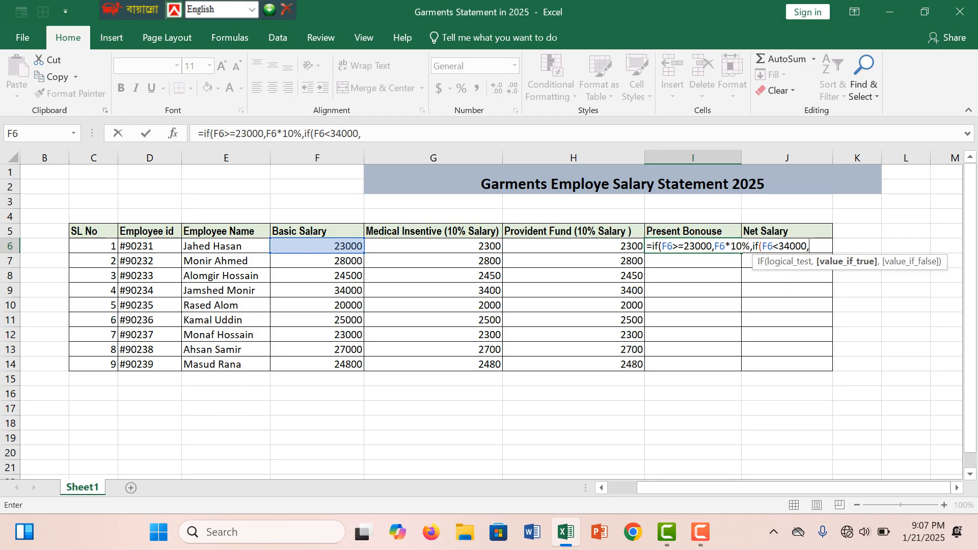
{"action": "left_click", "coordinate": [317, 246]}
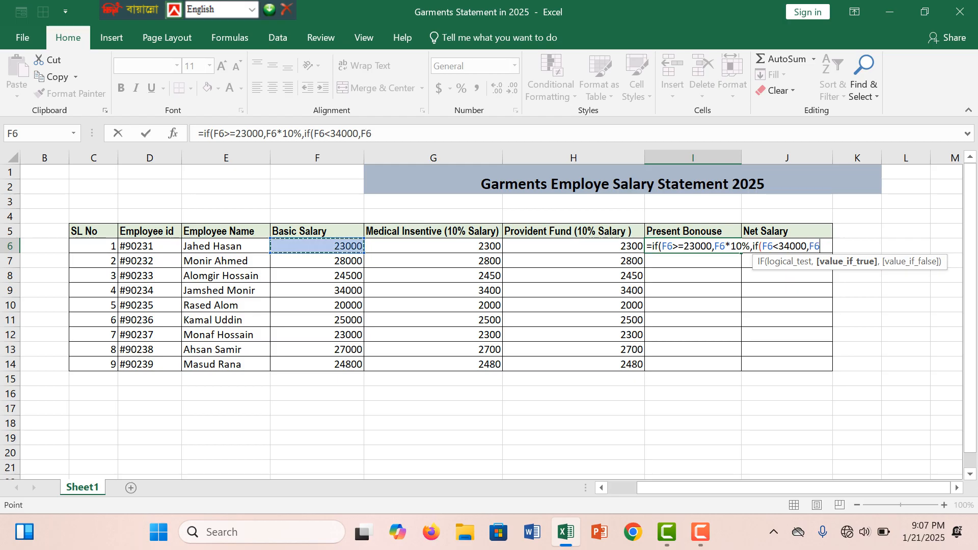
{"action": "type", "text": "*15%"}
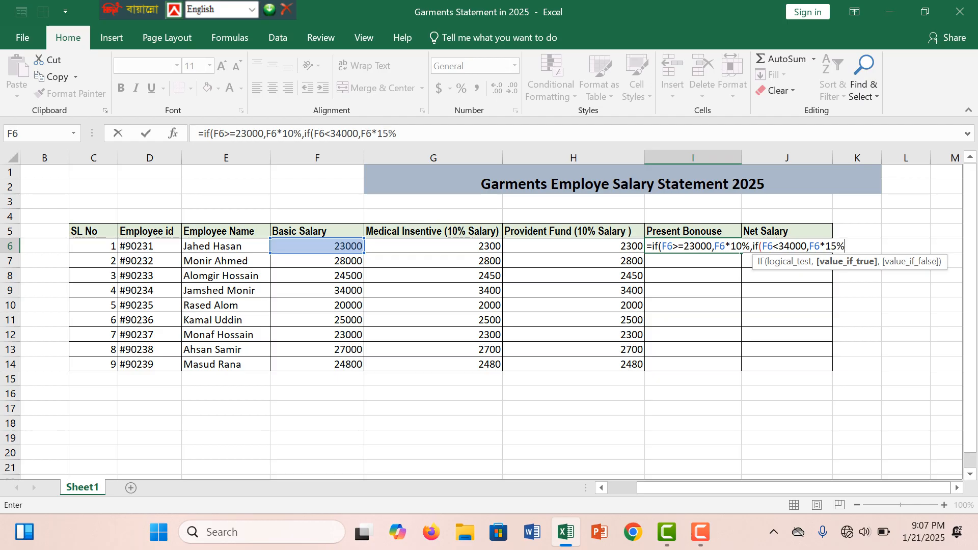
{"action": "type", "text": "))"}
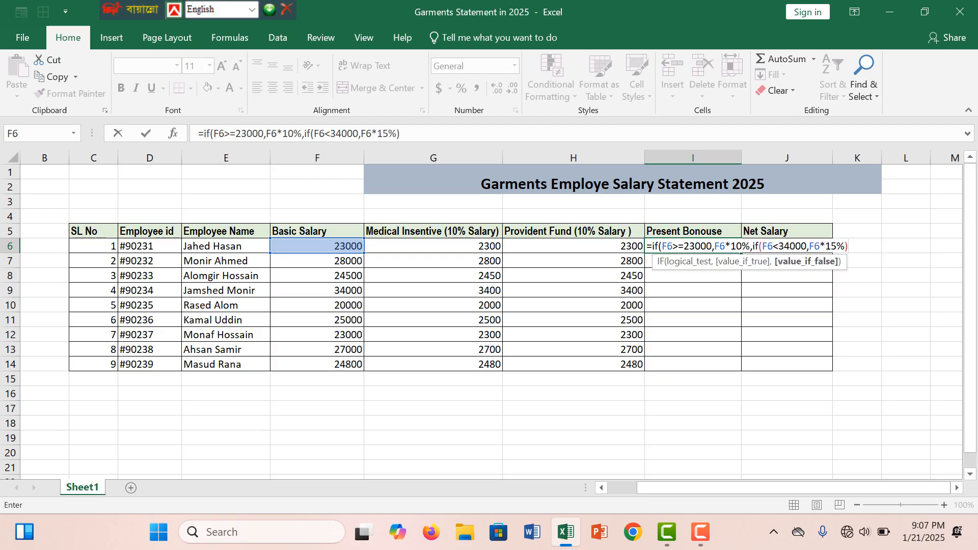
{"action": "key", "text": "Return"}
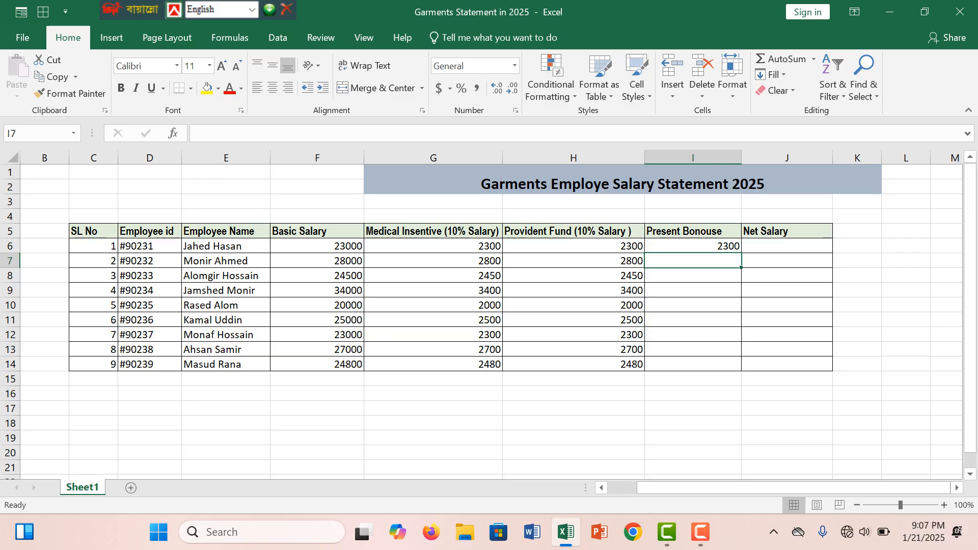
{"action": "left_click", "coordinate": [693, 246]}
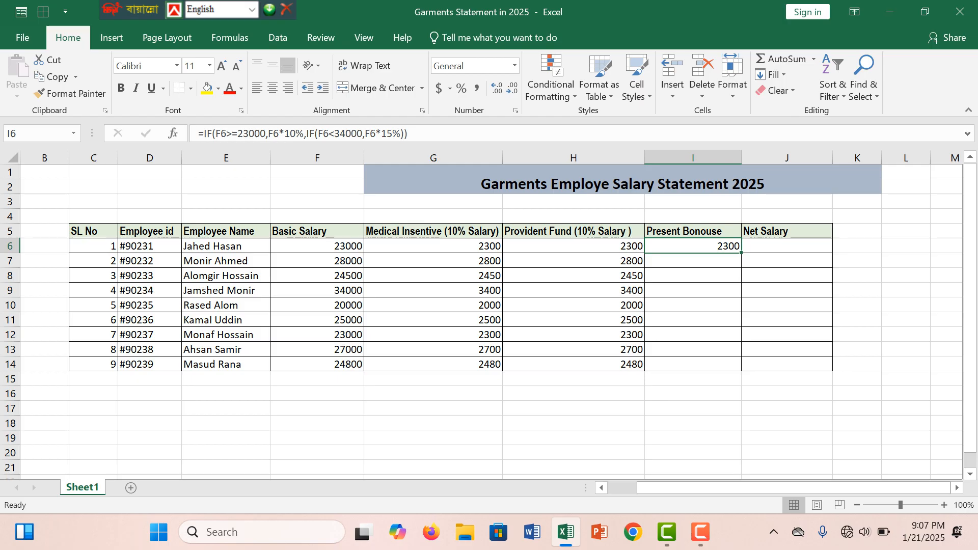
{"action": "left_click_drag", "start_coordinate": [741, 253], "coordinate": [741, 370]}
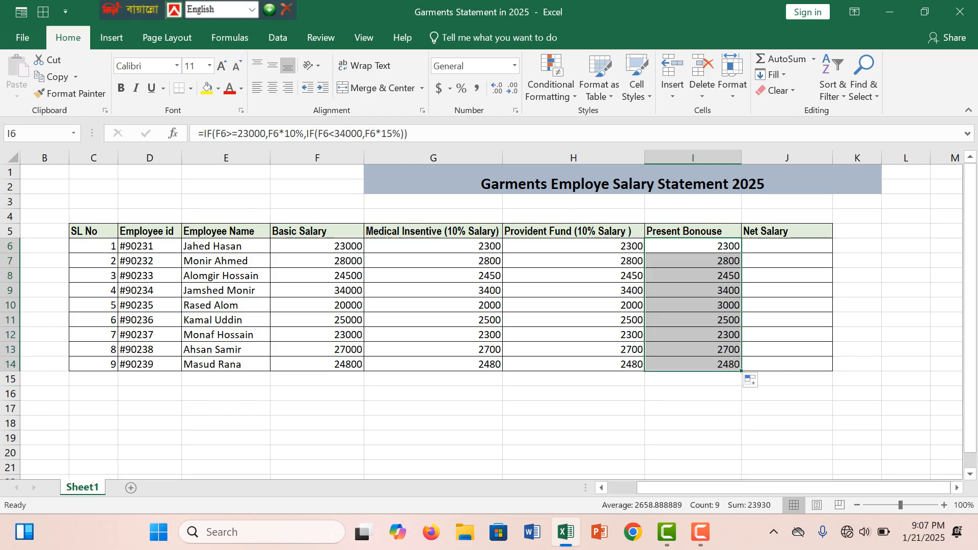
Step: Try to calculate the Net Salary in J6 with the formula =F6+G6:I6
{"action": "left_click", "coordinate": [787, 246]}
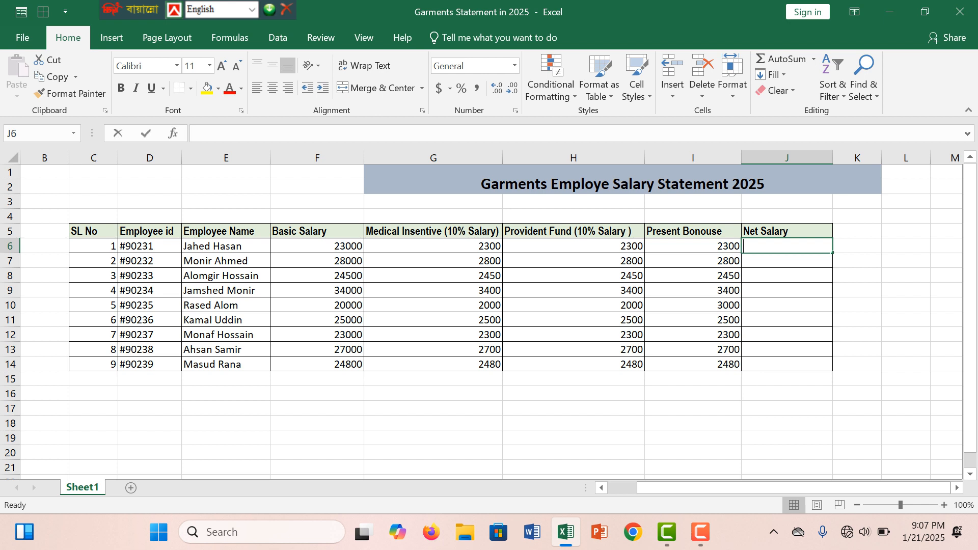
{"action": "type", "text": "="}
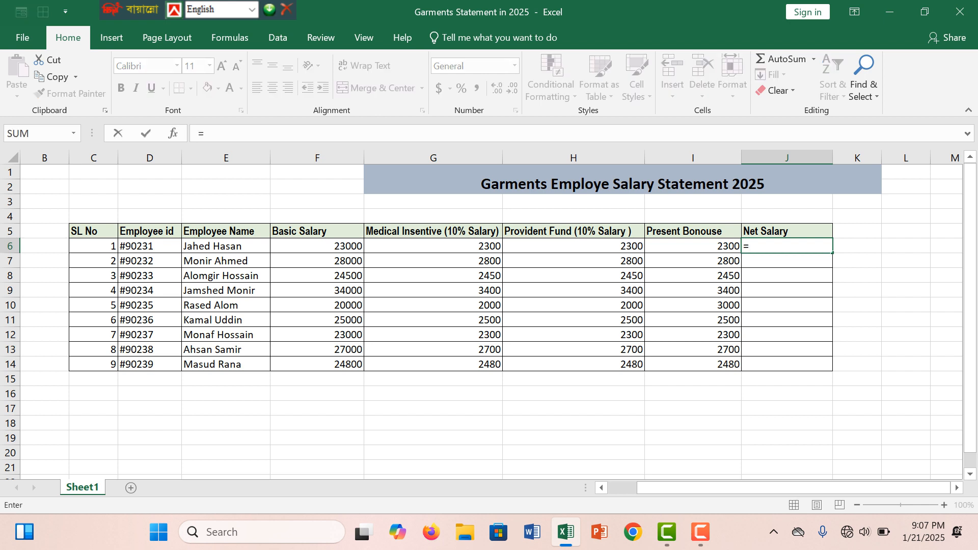
{"action": "left_click", "coordinate": [317, 246]}
{"action": "type", "text": "="}
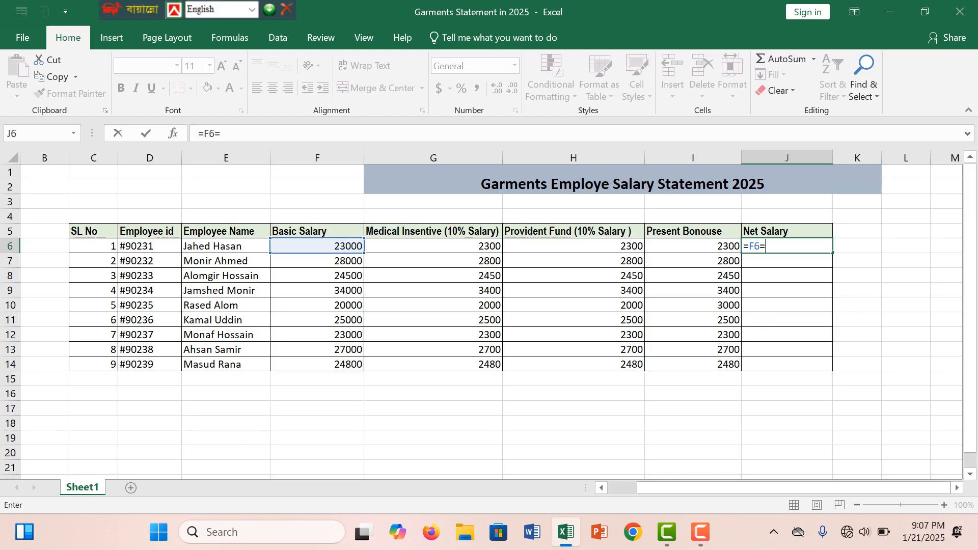
{"action": "key", "text": "BackSpace"}
{"action": "type", "text": "+"}
{"action": "left_click_drag", "start_coordinate": [433, 248], "coordinate": [693, 247]}
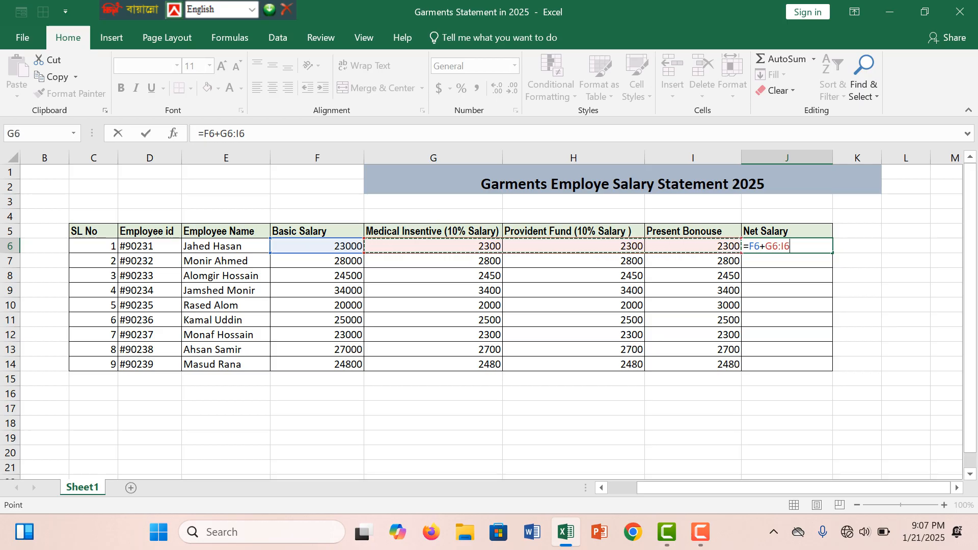
{"action": "type", "text": ")"}
{"action": "key", "text": "Return"}
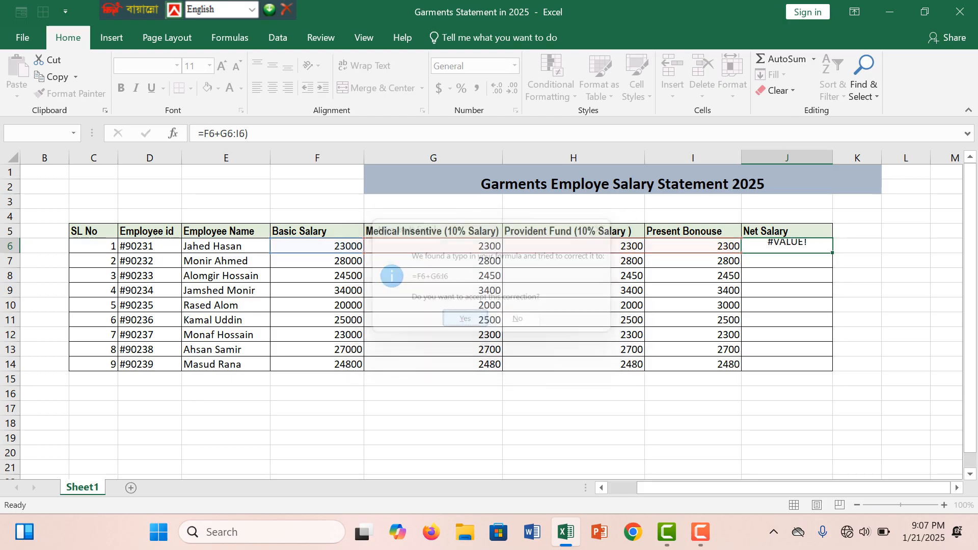
{"action": "key", "text": "Return"}
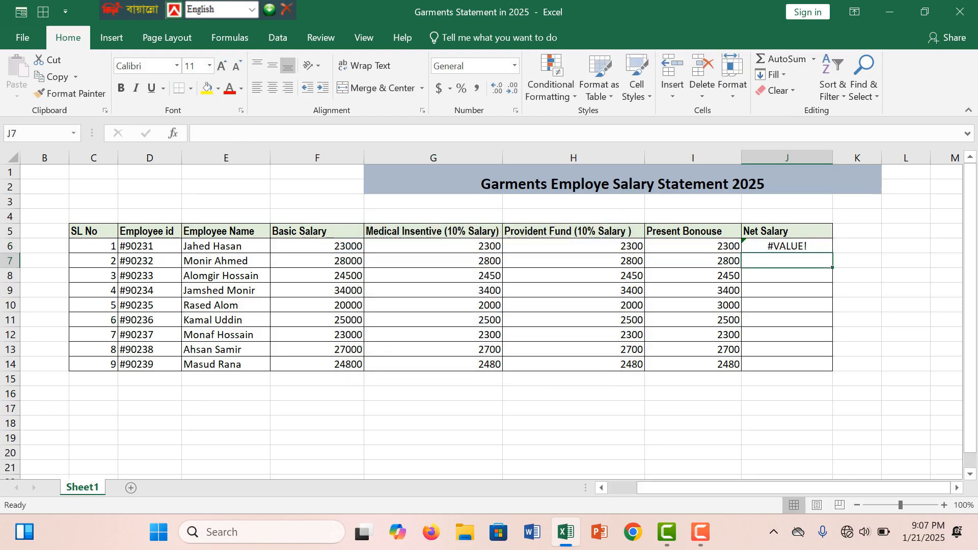
Step: Wrap the Net Salary formula in J6 in a SUM function, giving =SUM(F6+G6:I6)
{"action": "double_click", "coordinate": [787, 246]}
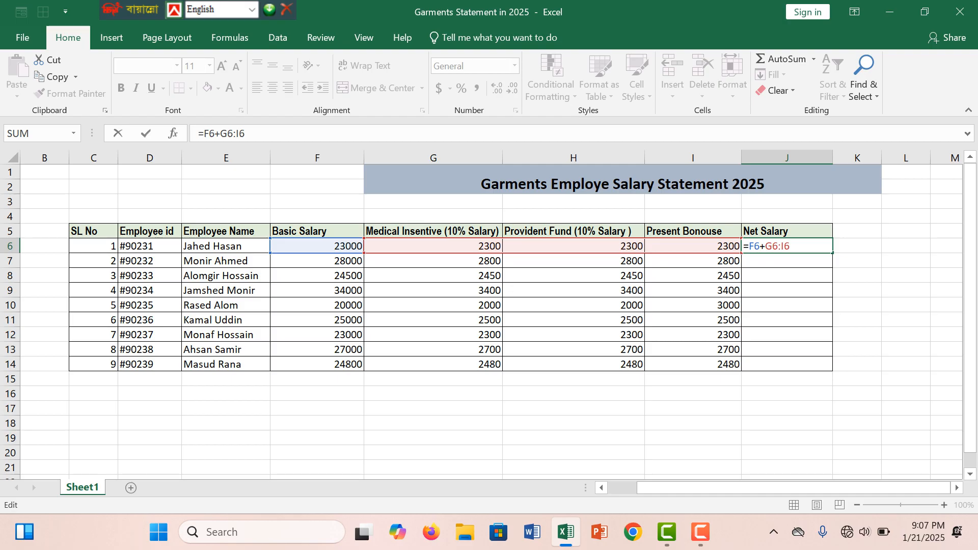
{"action": "type", "text": "Sum"}
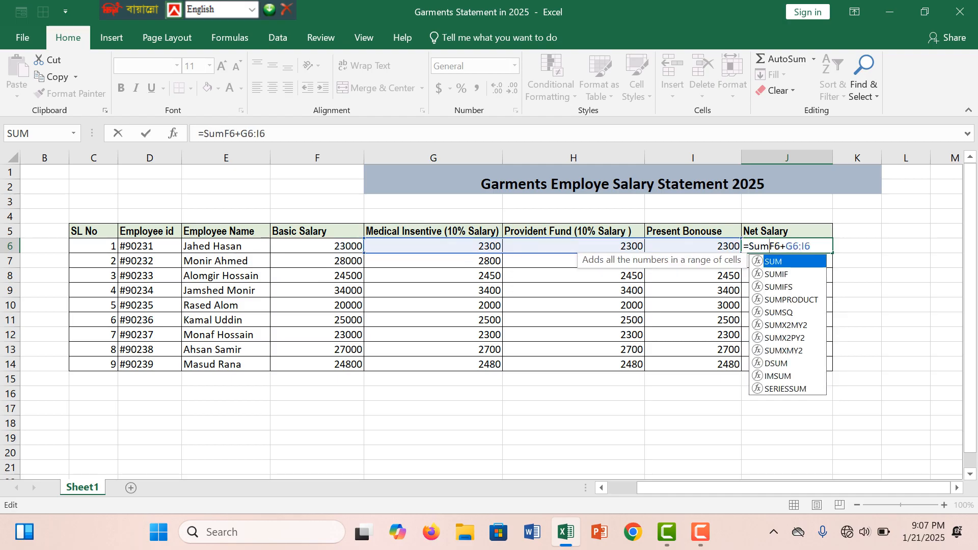
{"action": "type", "text": "("}
{"action": "left_click", "coordinate": [813, 247]}
{"action": "type", "text": ")"}
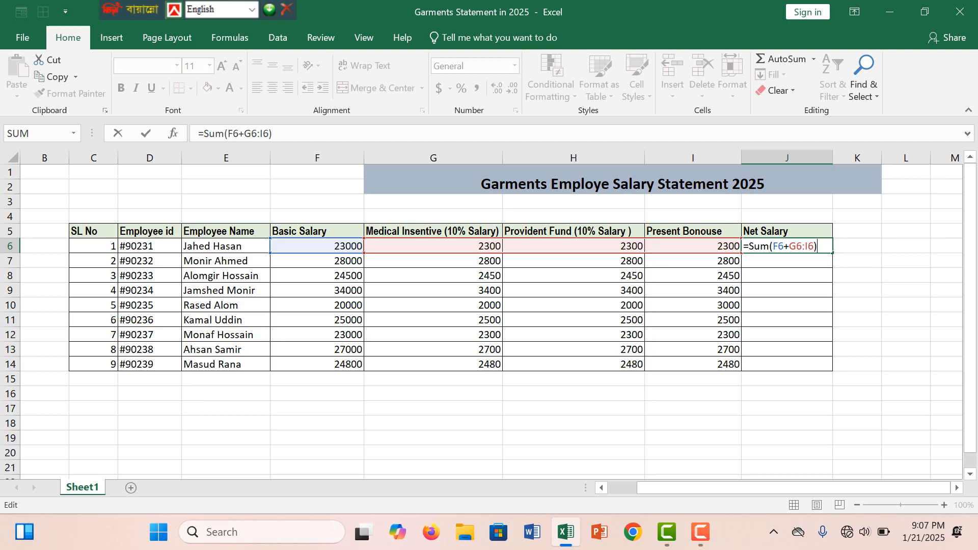
{"action": "key", "text": "Return"}
Step: Replace the argument of the SUM formula in J6 with the range F6:I6, from Basic Salary to Present Bonouse
{"action": "key", "text": "Up"}
{"action": "key", "text": "F2"}
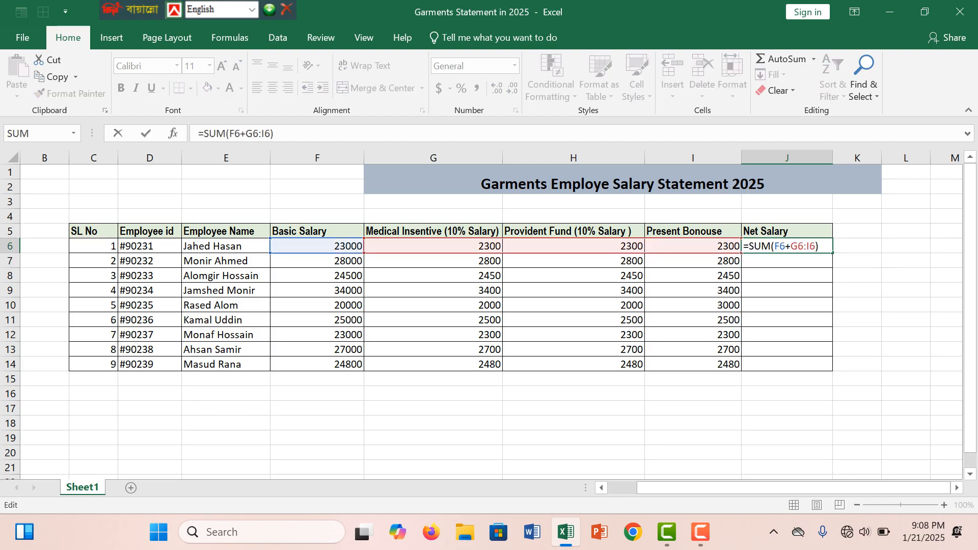
{"action": "left_click", "coordinate": [790, 247]}
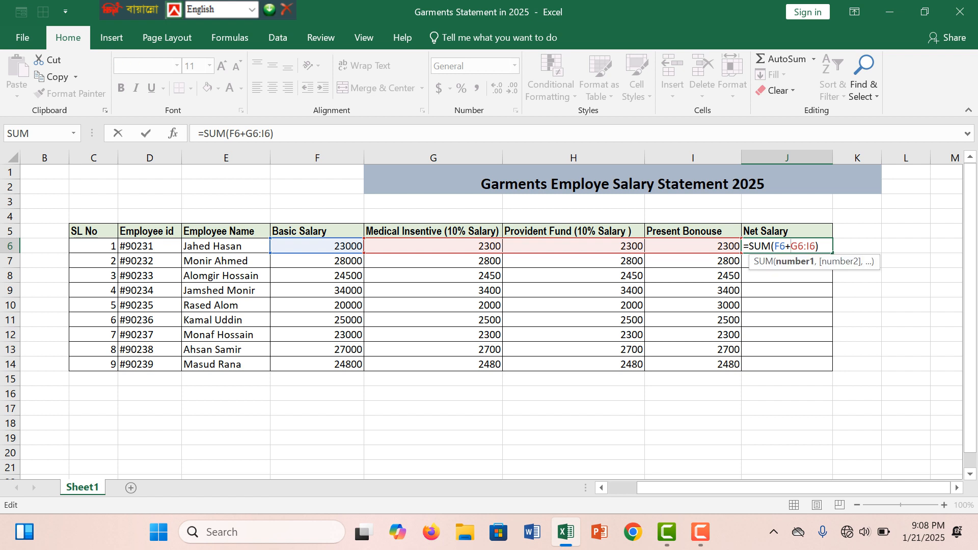
{"action": "key", "text": "BackSpace"}
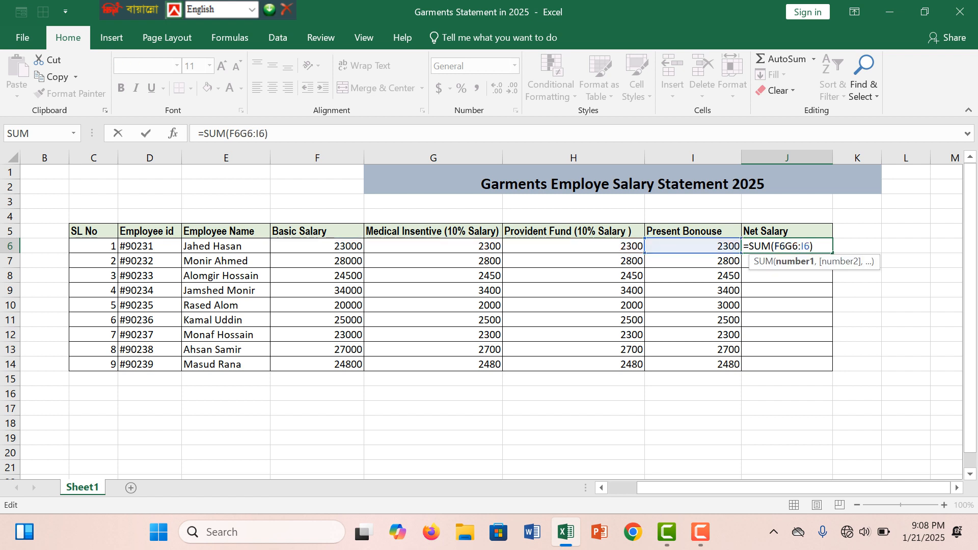
{"action": "left_click_drag", "start_coordinate": [809, 247], "coordinate": [774, 247]}
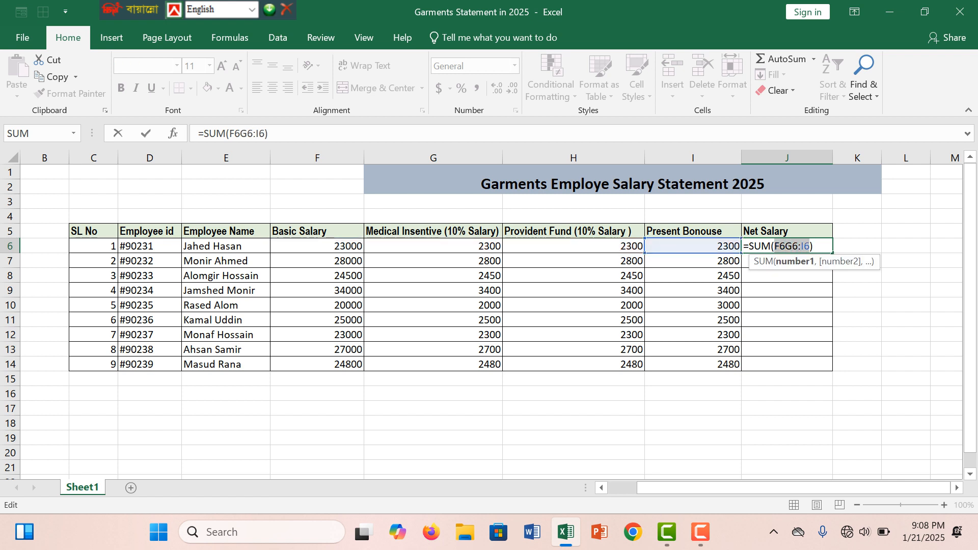
{"action": "key", "text": "BackSpace"}
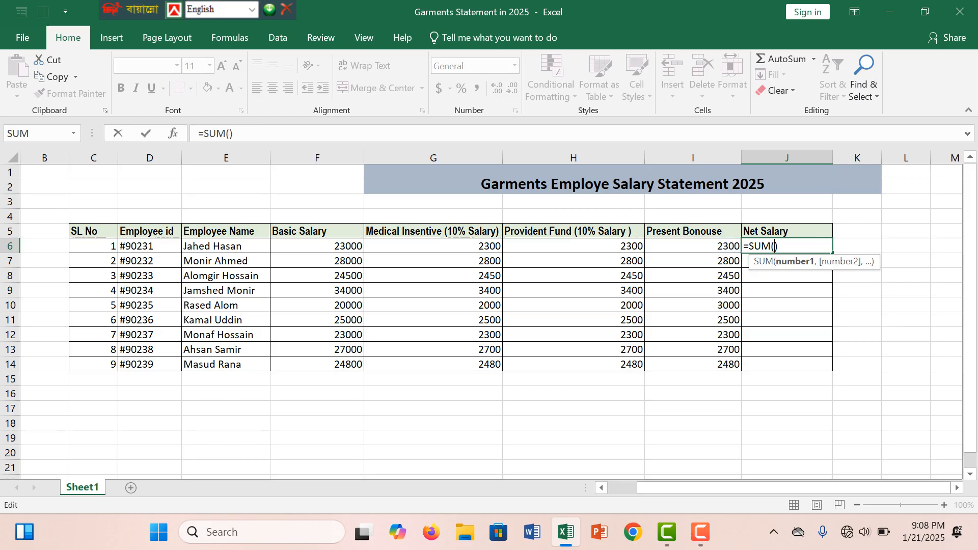
{"action": "left_click_drag", "start_coordinate": [326, 247], "coordinate": [739, 250]}
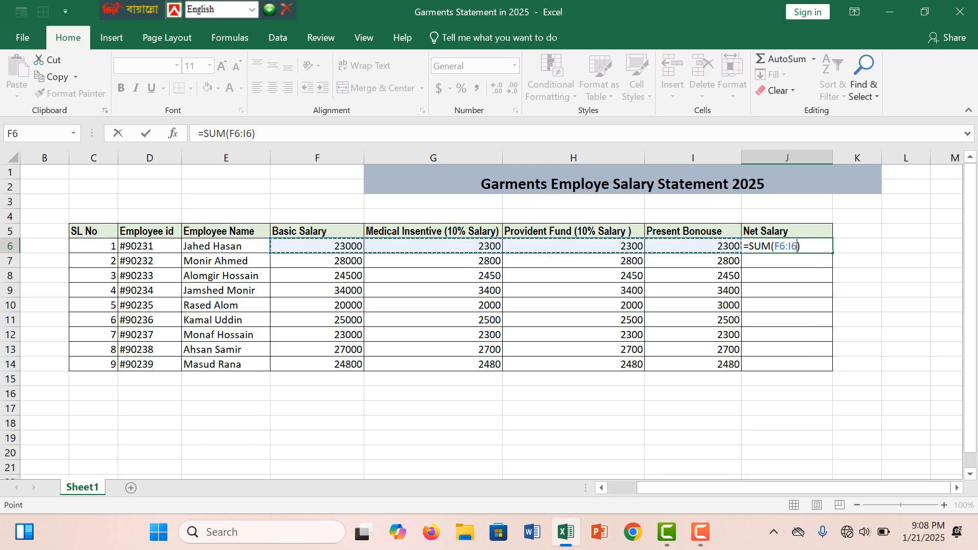
{"action": "key", "text": "Return"}
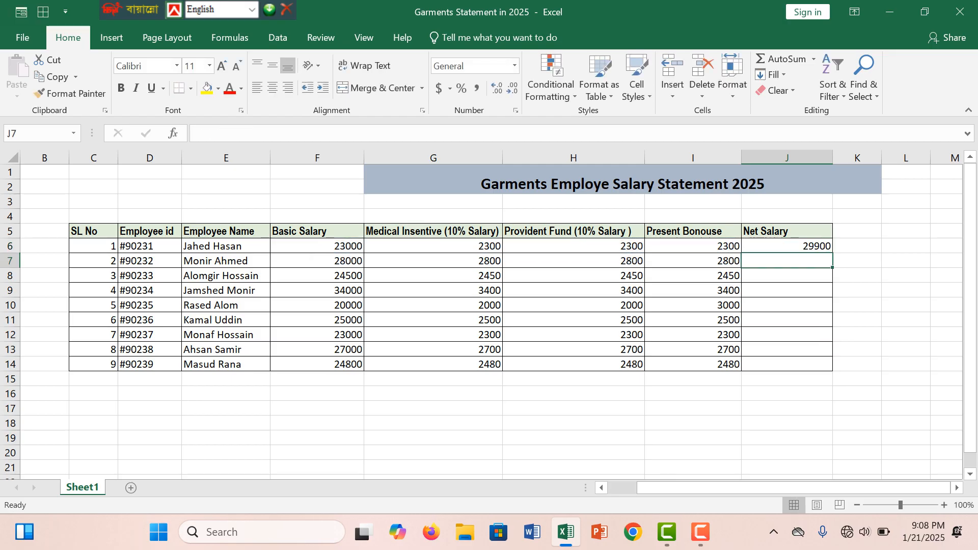
Step: Fill the Net Salary formula from J6 down through J14 and deselect the column
{"action": "left_click", "coordinate": [787, 247]}
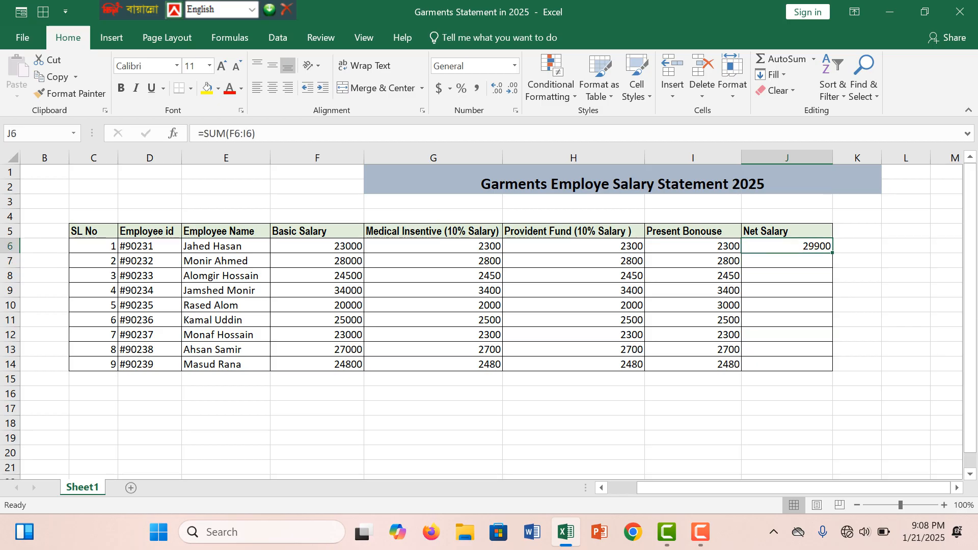
{"action": "double_click", "coordinate": [831, 253]}
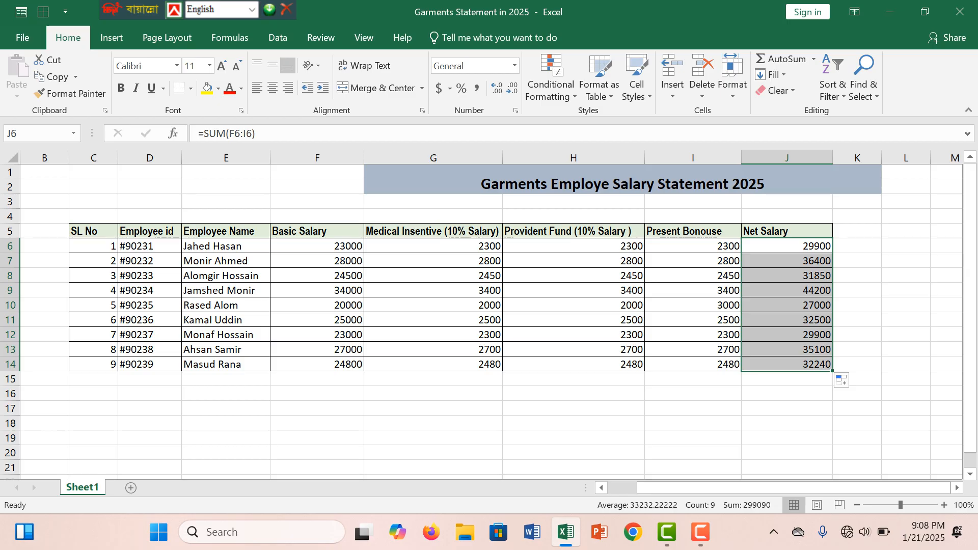
{"action": "left_click", "coordinate": [573, 452]}
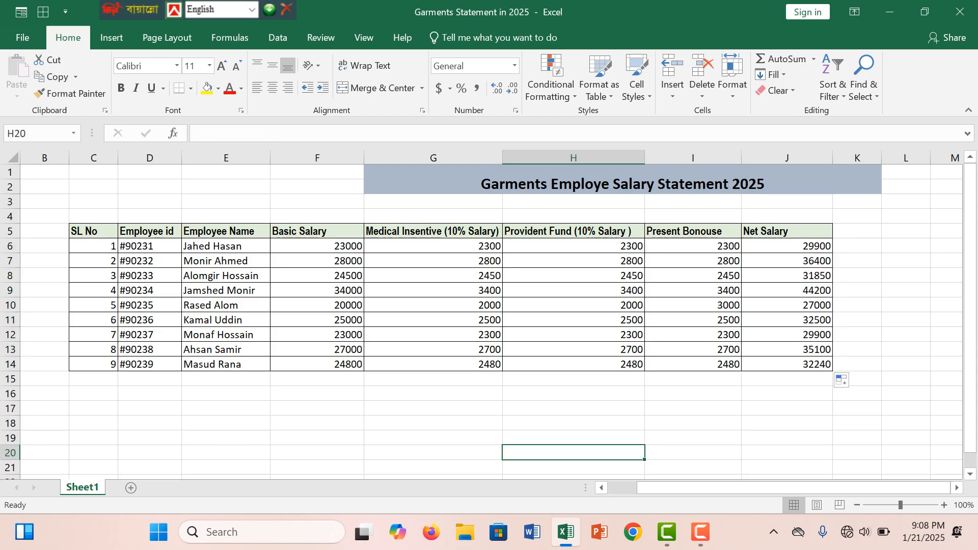